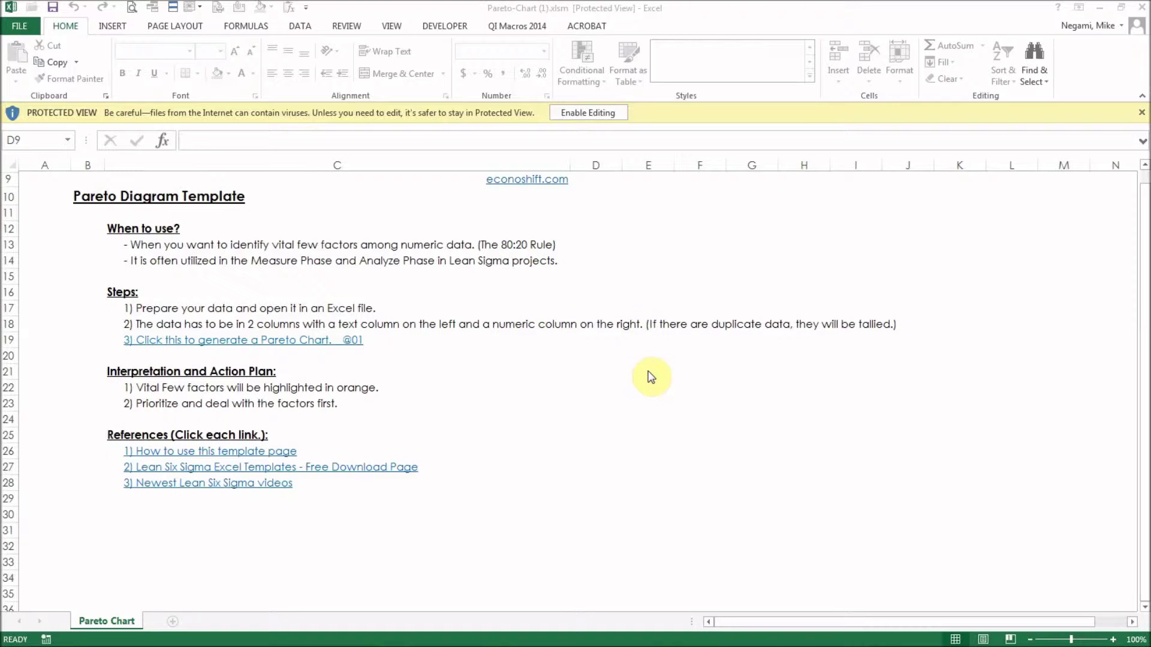
Enable editing and macro content on the downloaded Pareto template
click(585, 120)
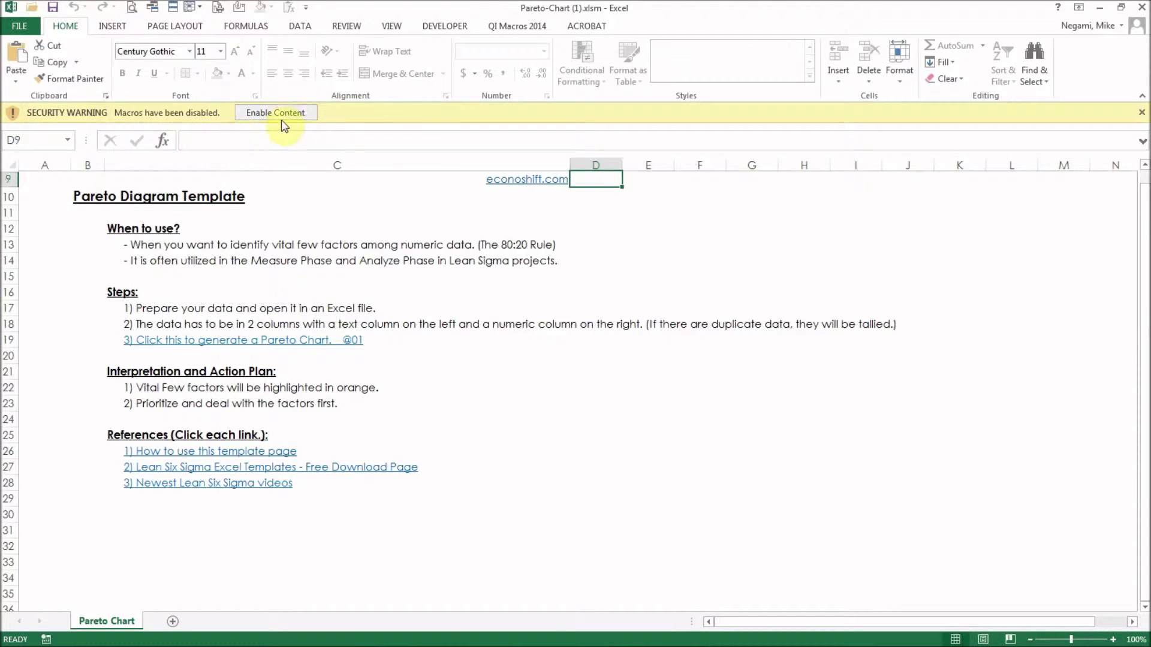
click(282, 113)
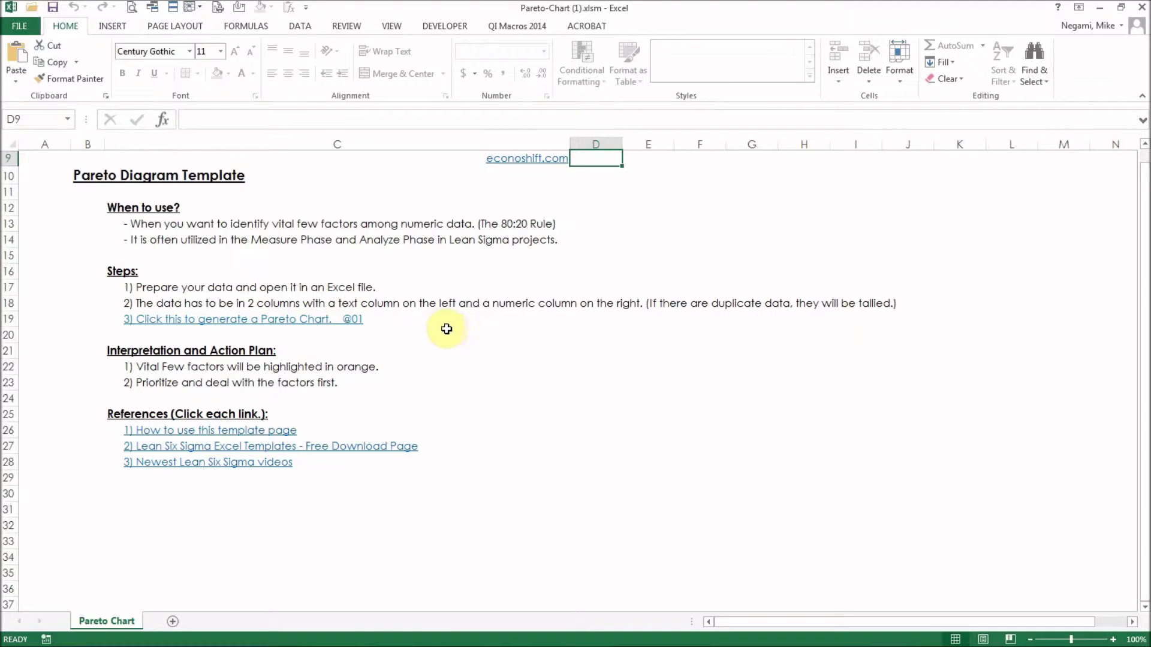
Start the Pareto generator and choose Ex-Data-for-7-QC-Tools, not DiSC, as the open data file
click(249, 320)
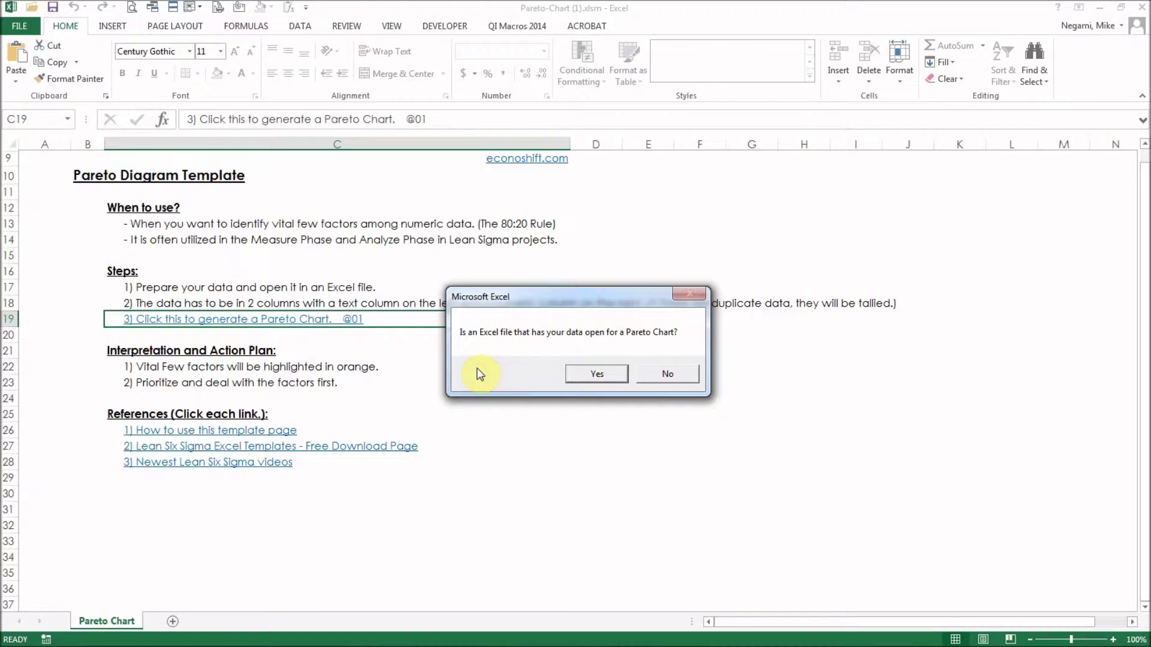
click(589, 373)
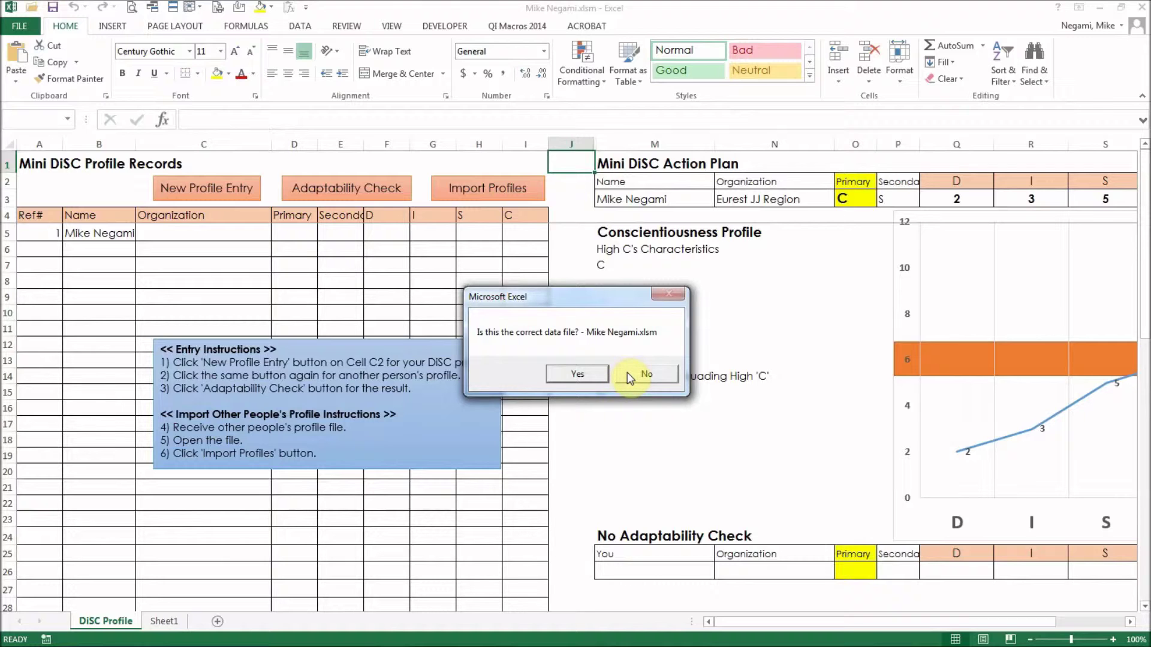
click(627, 373)
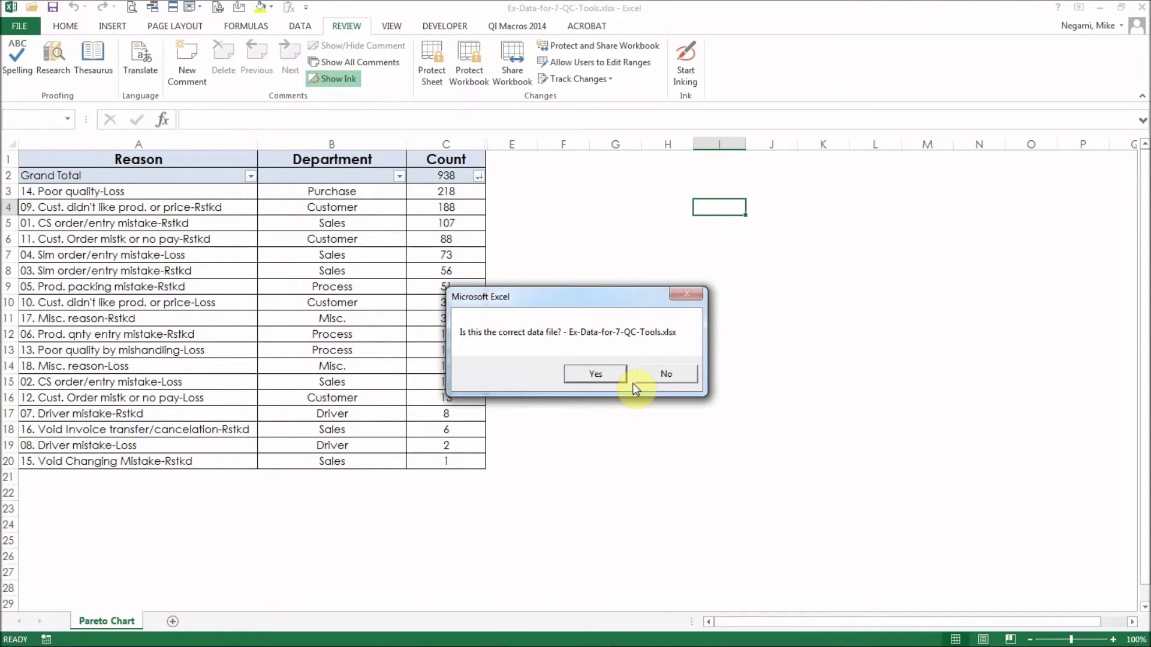
click(600, 375)
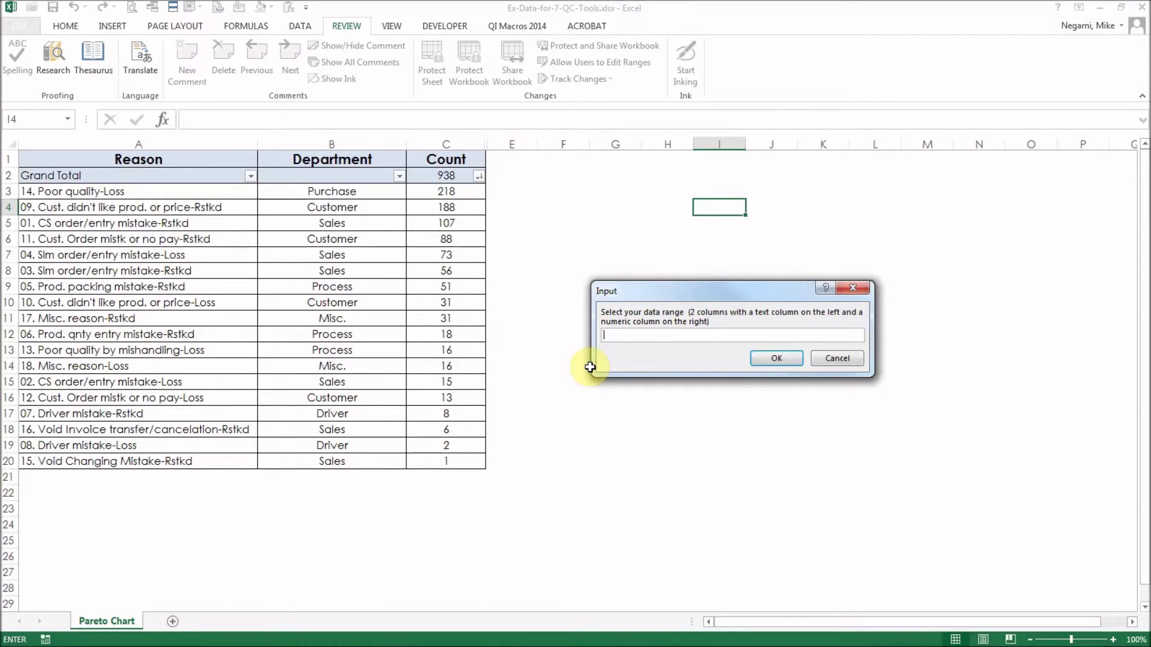
Supply B3:C20 (Department and Count values) as the two-column data range
mouse_move(375, 189)
mouse_down()
mouse_move(446, 420)
mouse_move(446, 461)
mouse_up()
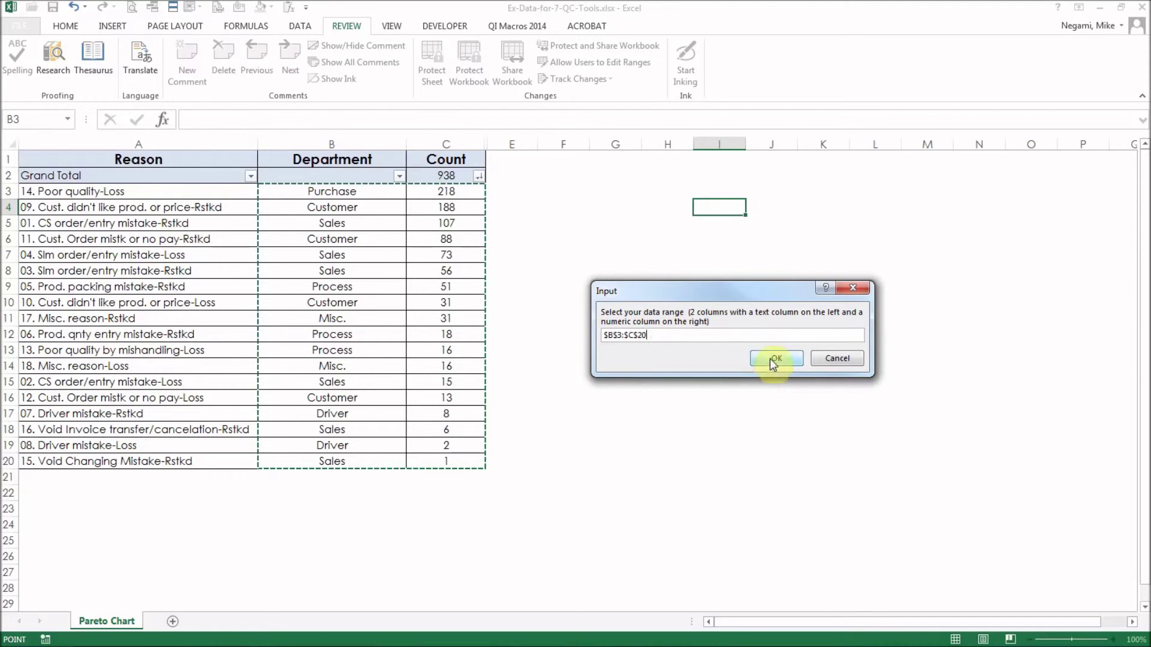
click(770, 358)
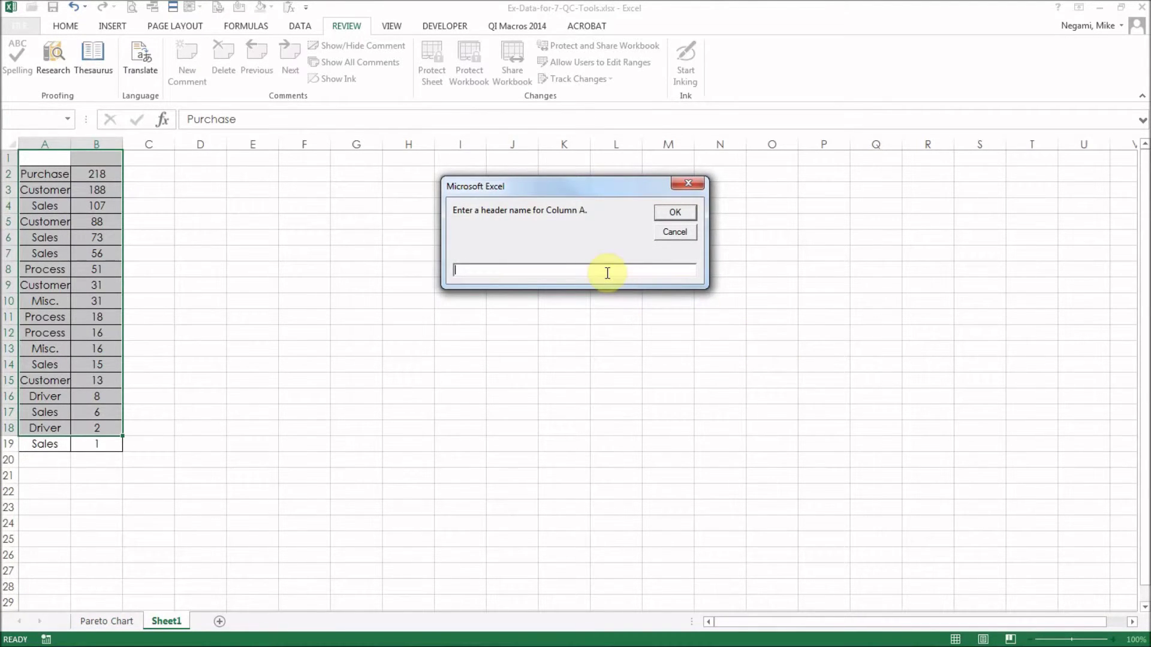
text(depa)
text(rtment)
Name Column A 'department' so the macro builds the returns table and Pareto chart, then dismiss the Vital Few note
click(675, 212)
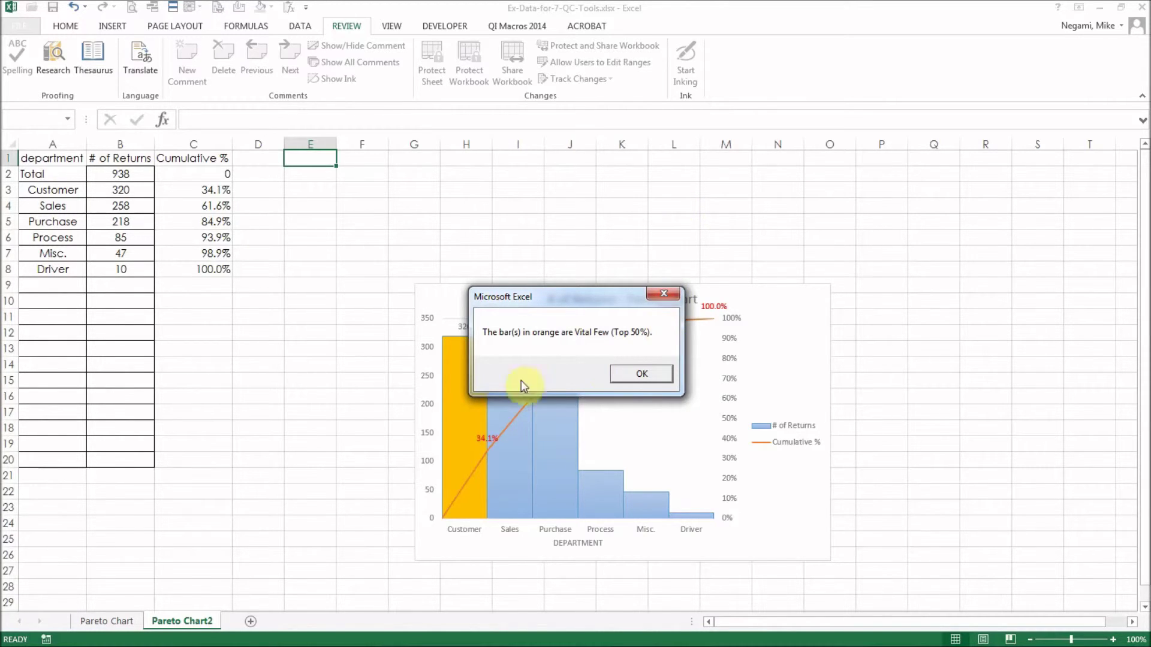
click(641, 376)
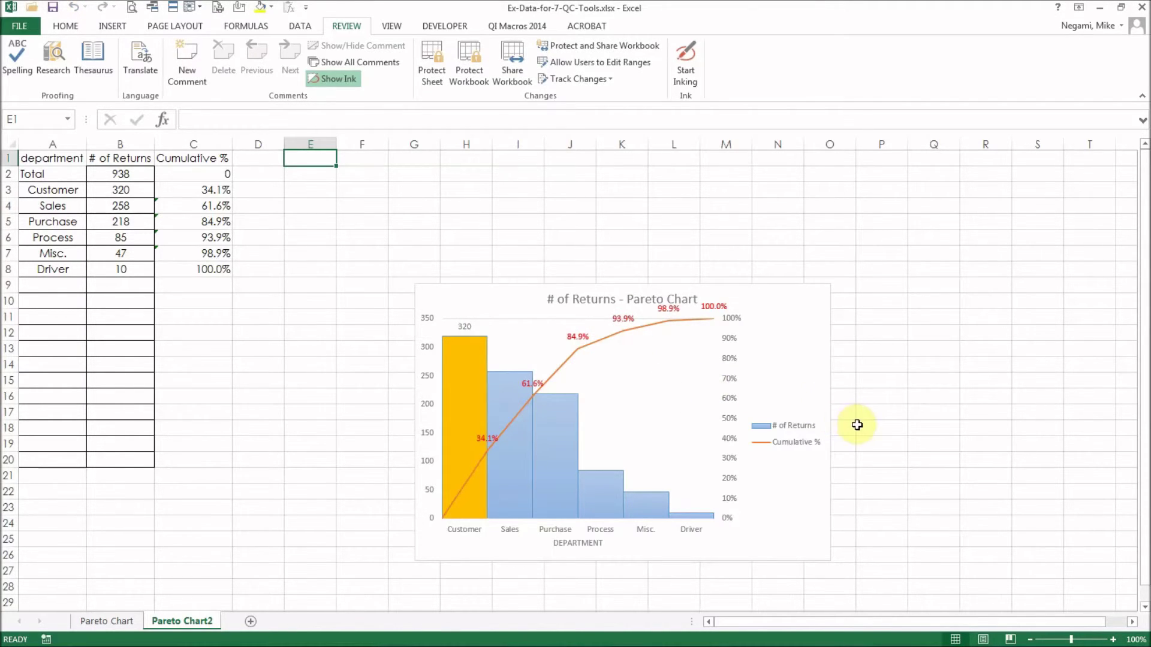